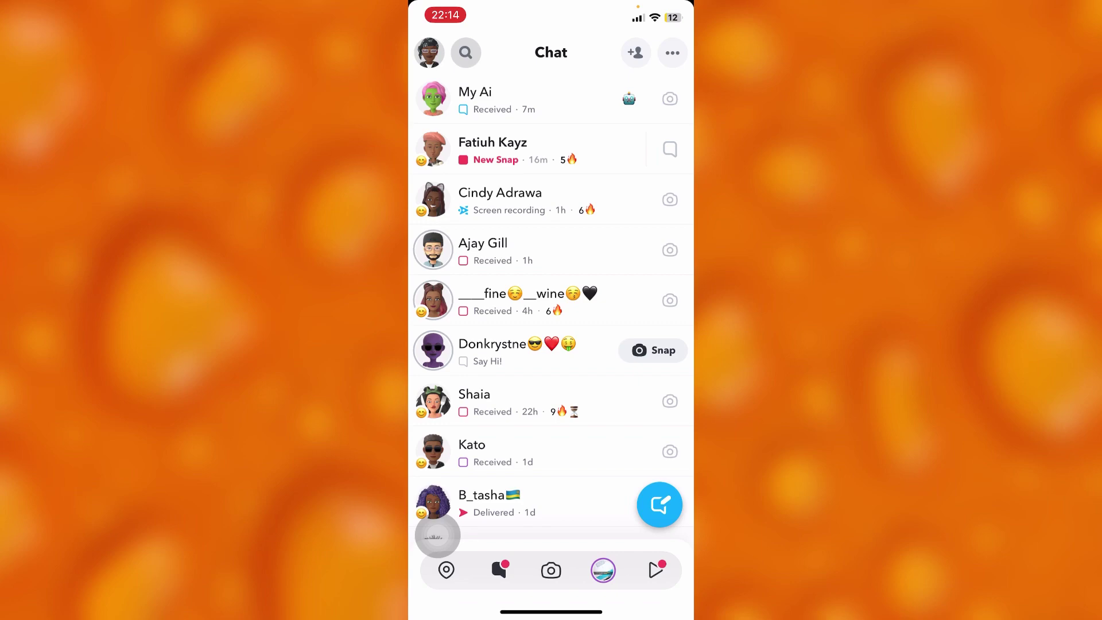
# Go from your profile into Settings and open the Clear Data page
pyautogui.click(428, 53)
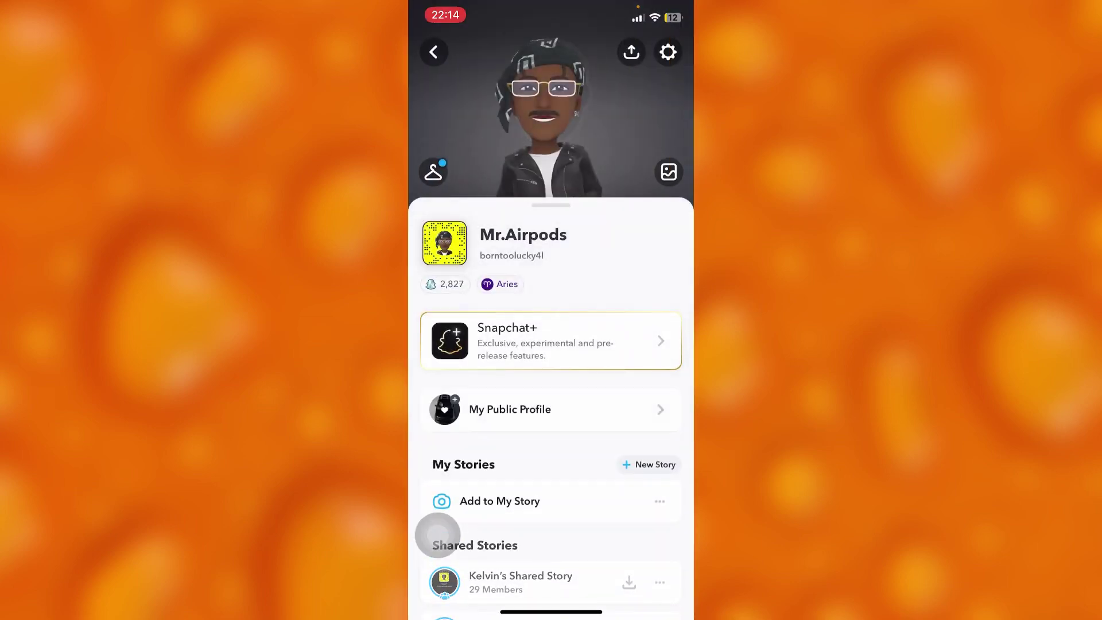
pyautogui.click(667, 49)
pyautogui.scroll(-5, 551, 362)
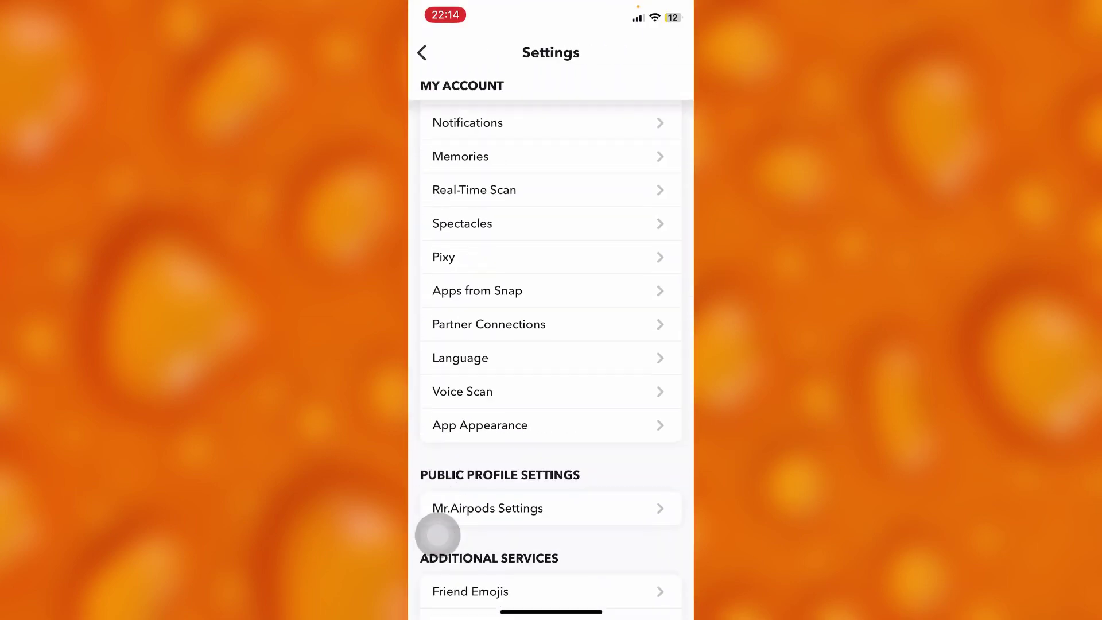
pyautogui.scroll(-3, 552, 362)
pyautogui.scroll(-2, 437, 535)
pyautogui.scroll(-2, 438, 535)
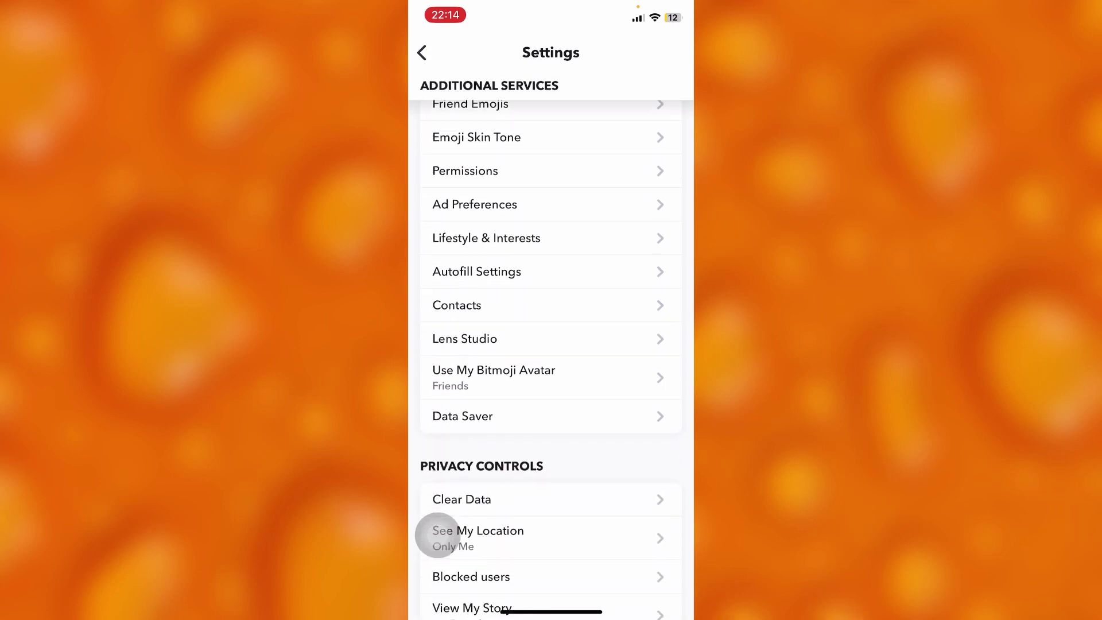
pyautogui.scroll(-2, 437, 536)
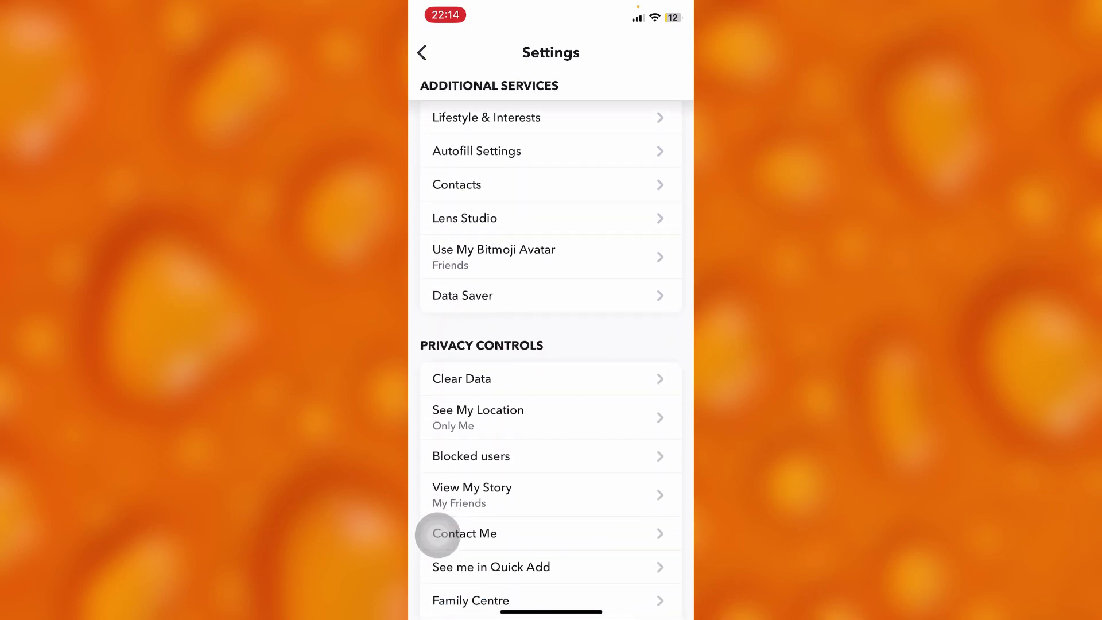
pyautogui.click(461, 379)
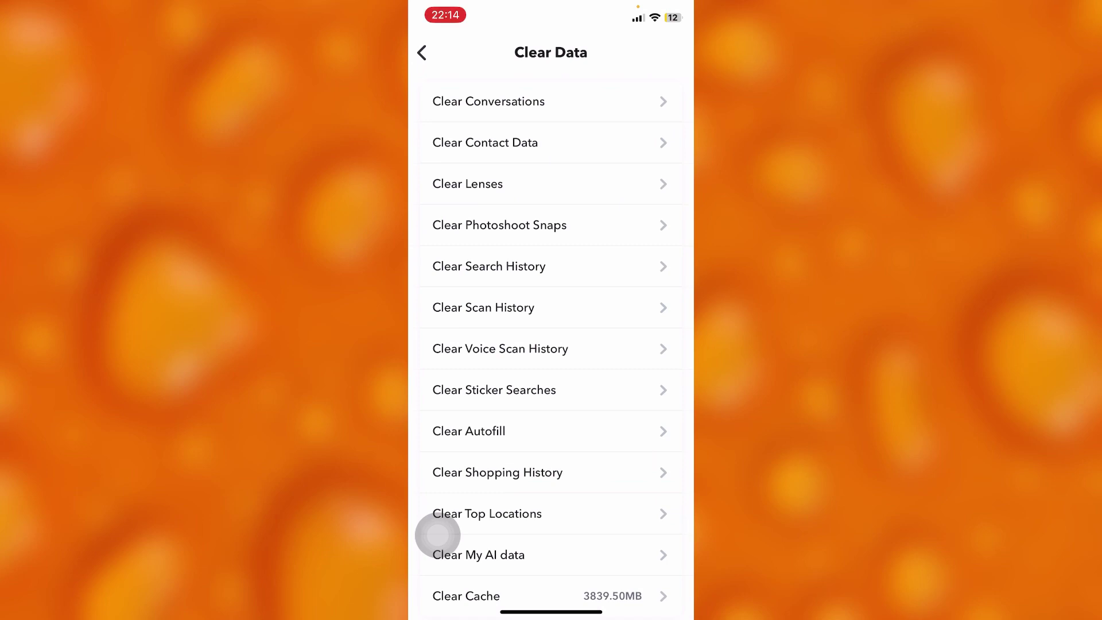
pyautogui.scroll(-2, 662, 143)
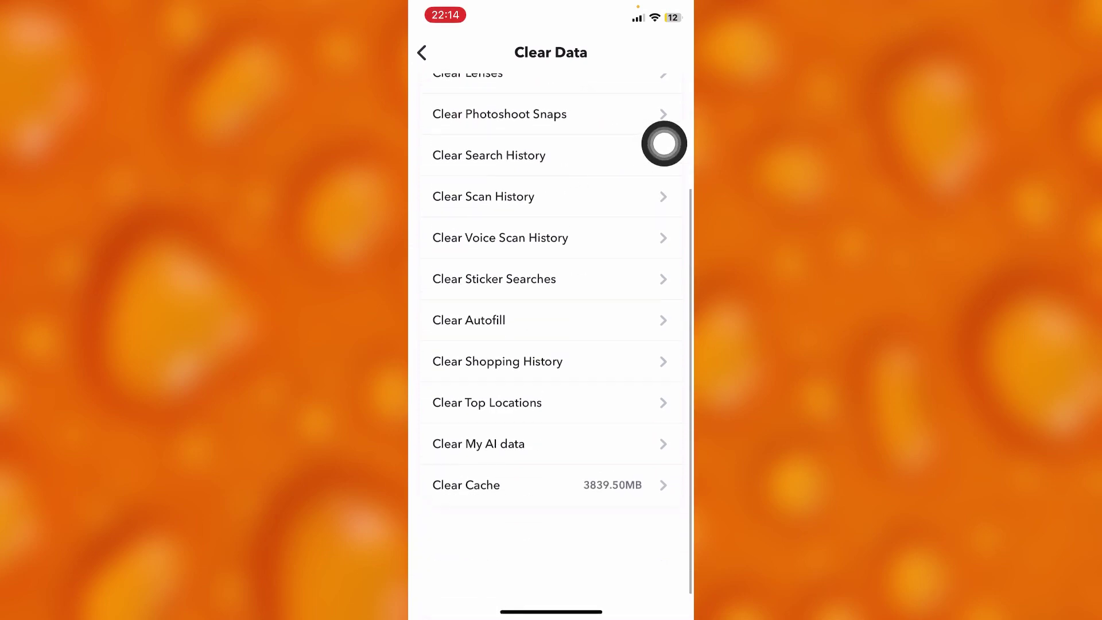
pyautogui.scroll(2, 663, 143)
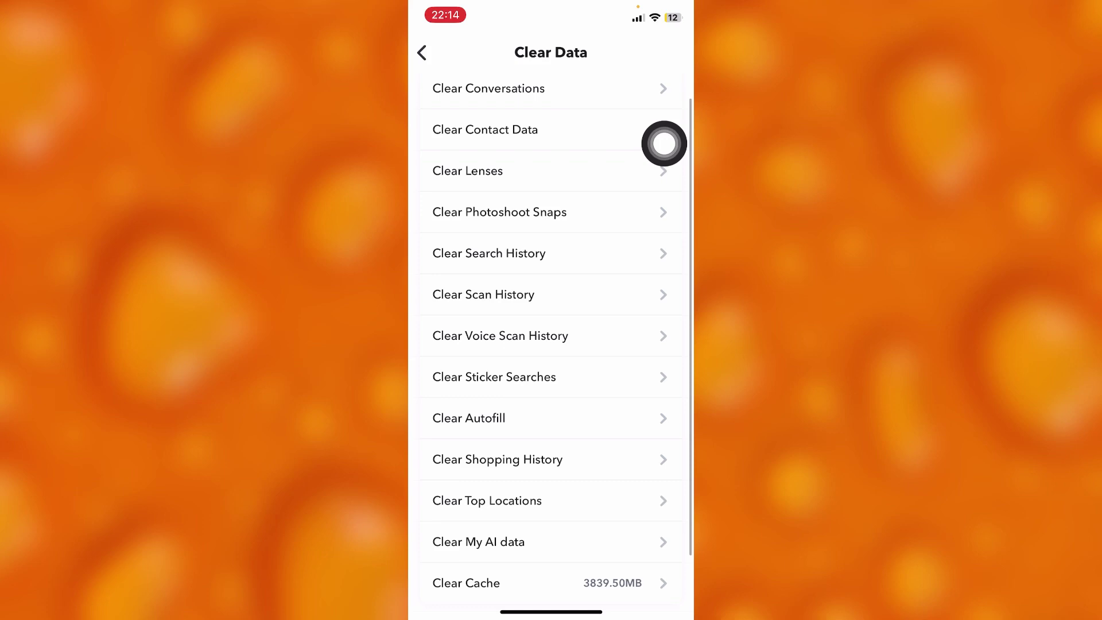
pyautogui.scroll(1, 663, 142)
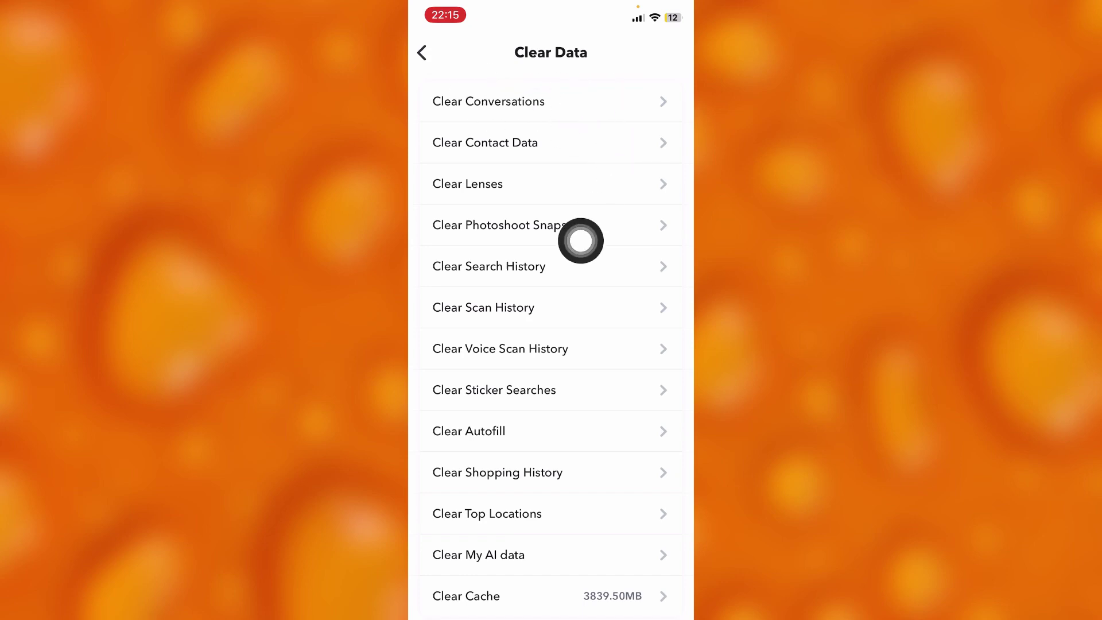
pyautogui.click(664, 240)
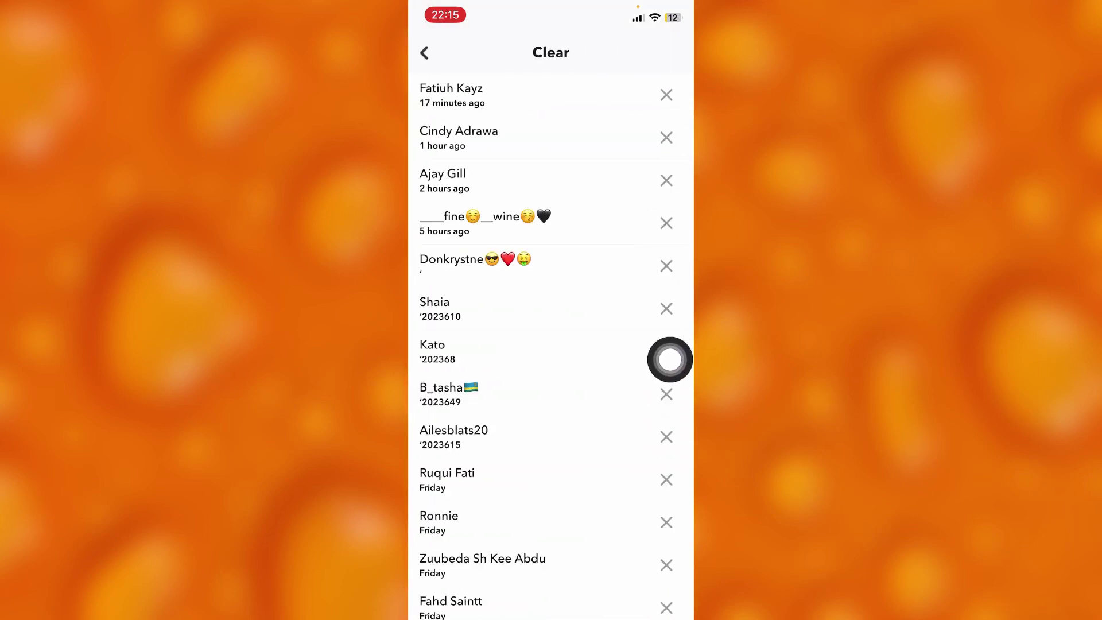
pyautogui.click(424, 53)
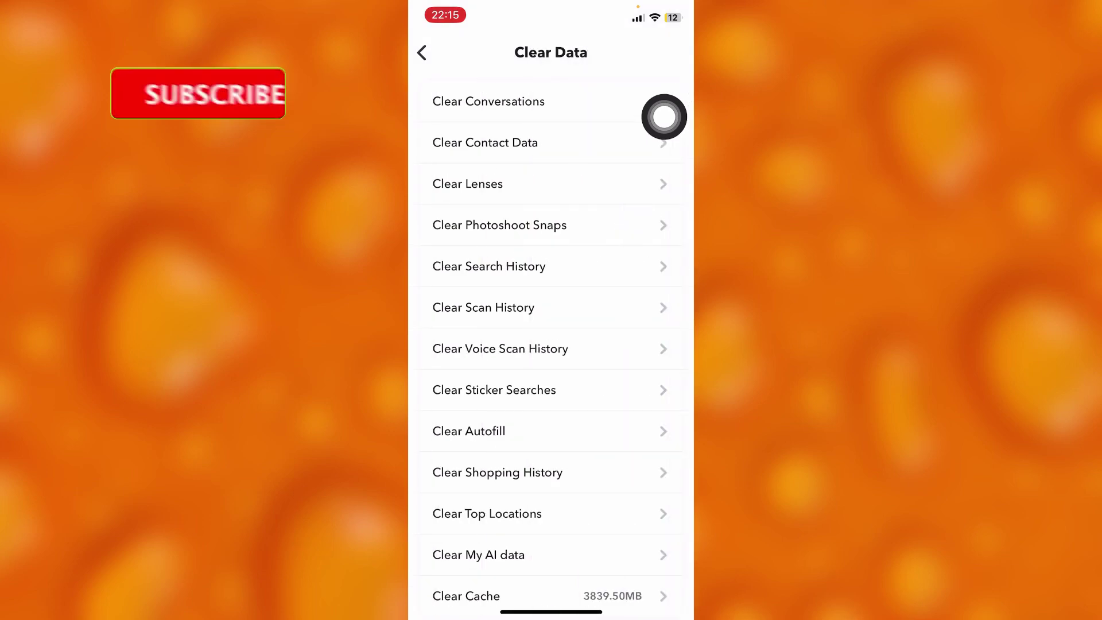
# Dismiss the Clear Contact Data prompt, then clear the search history and confirm with Clear
pyautogui.click(664, 121)
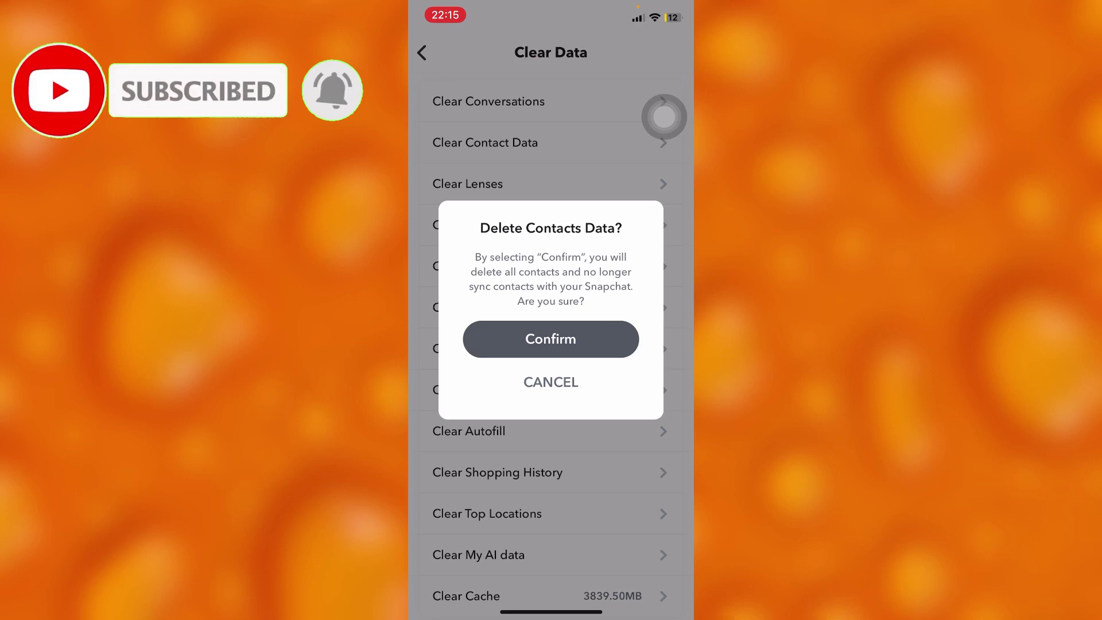
pyautogui.click(664, 116)
pyautogui.click(551, 338)
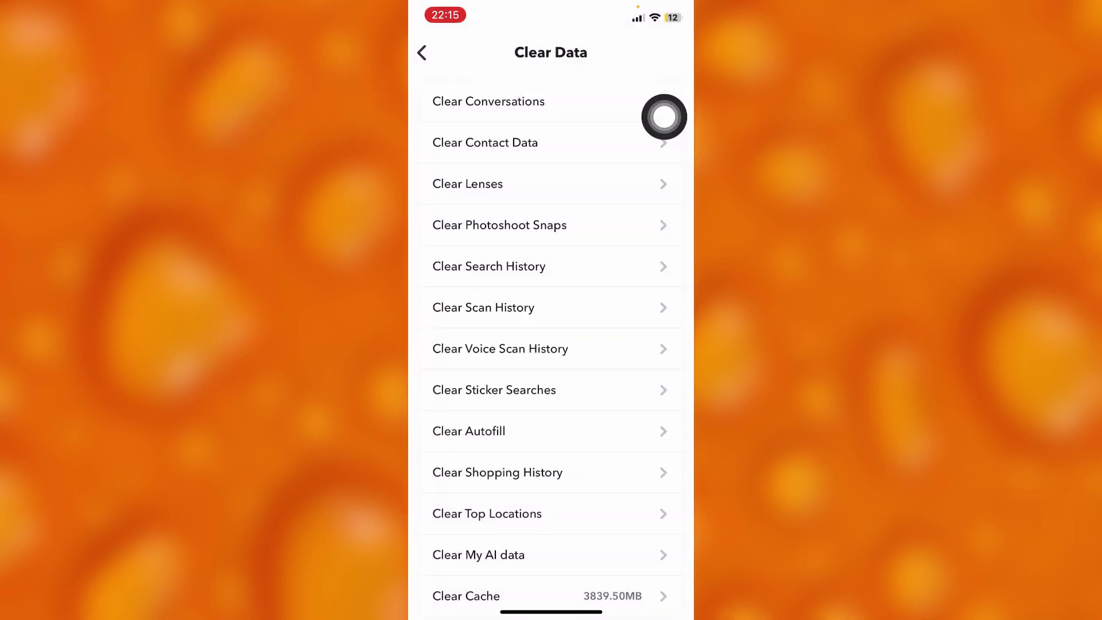
pyautogui.click(488, 265)
pyautogui.click(496, 330)
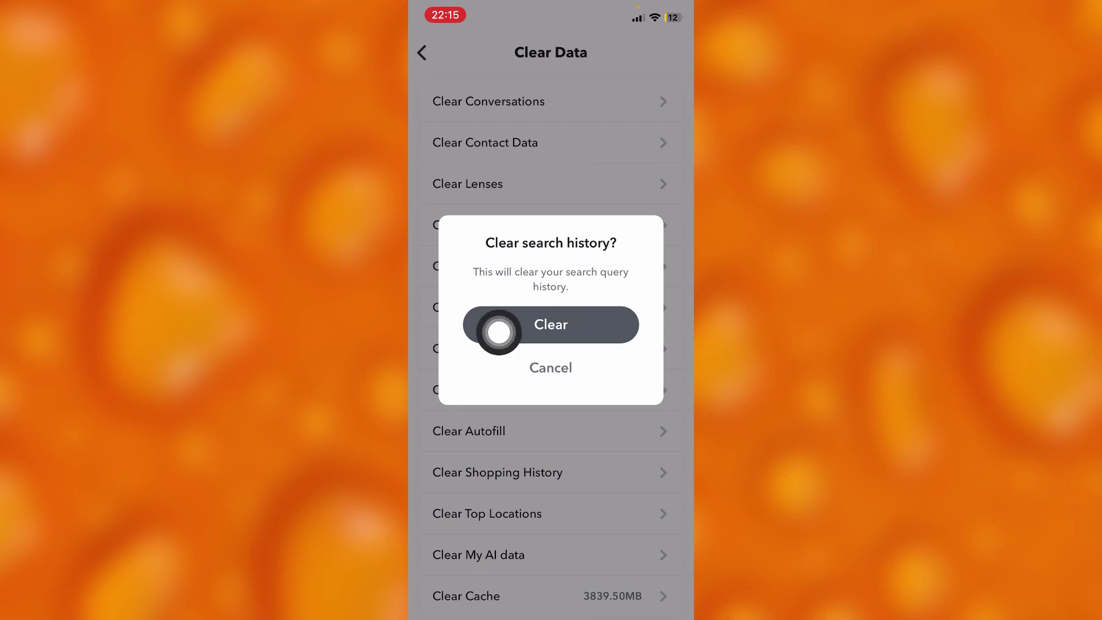